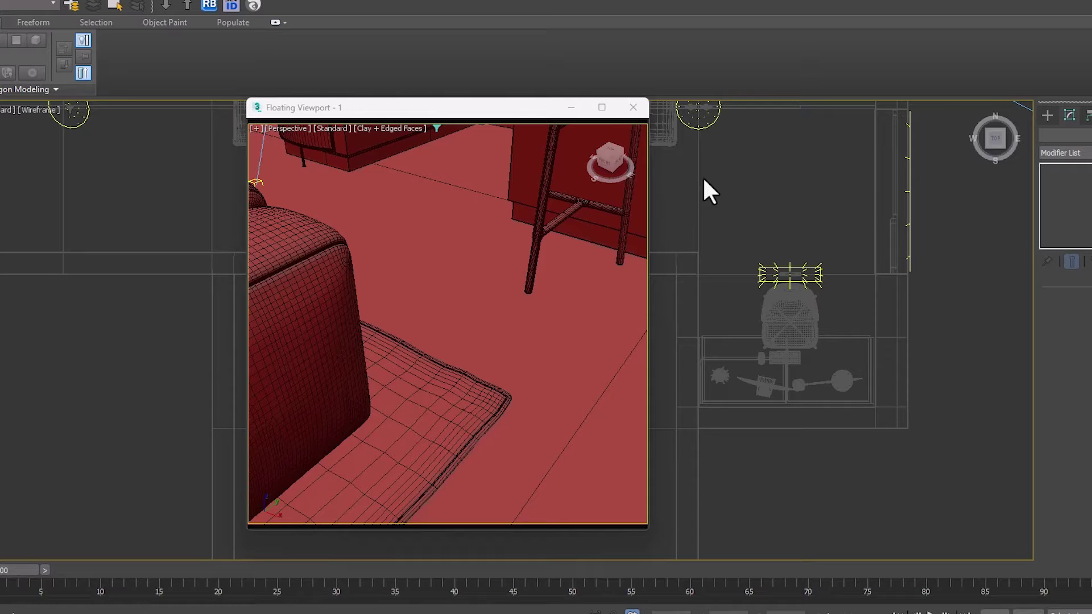
Step: Place a CoronaCam in the Top viewport, aimed up across the room toward the chair and desk
click(1045, 113)
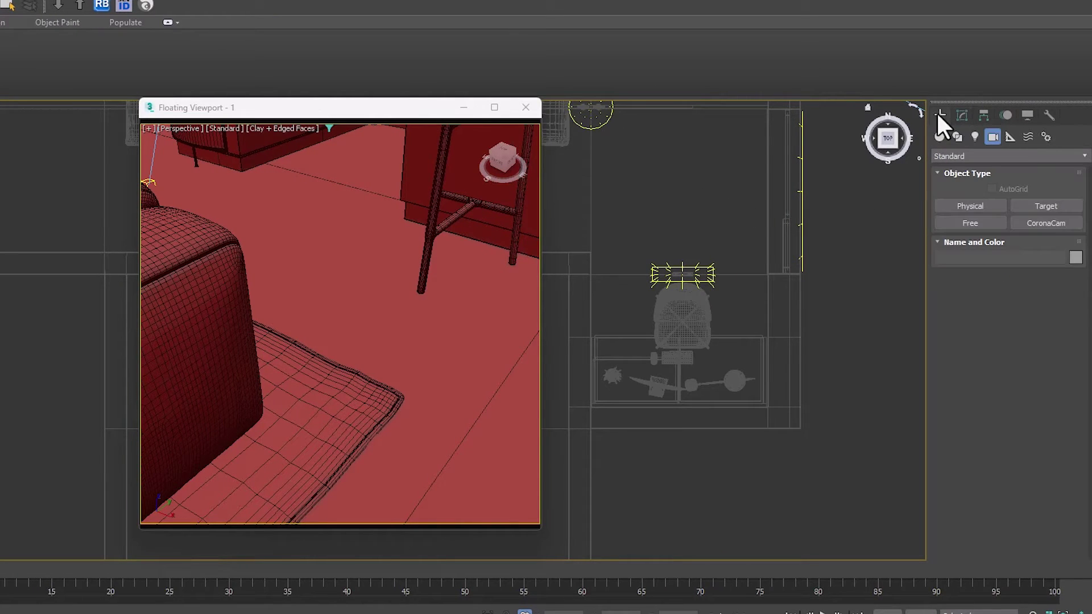
click(1046, 222)
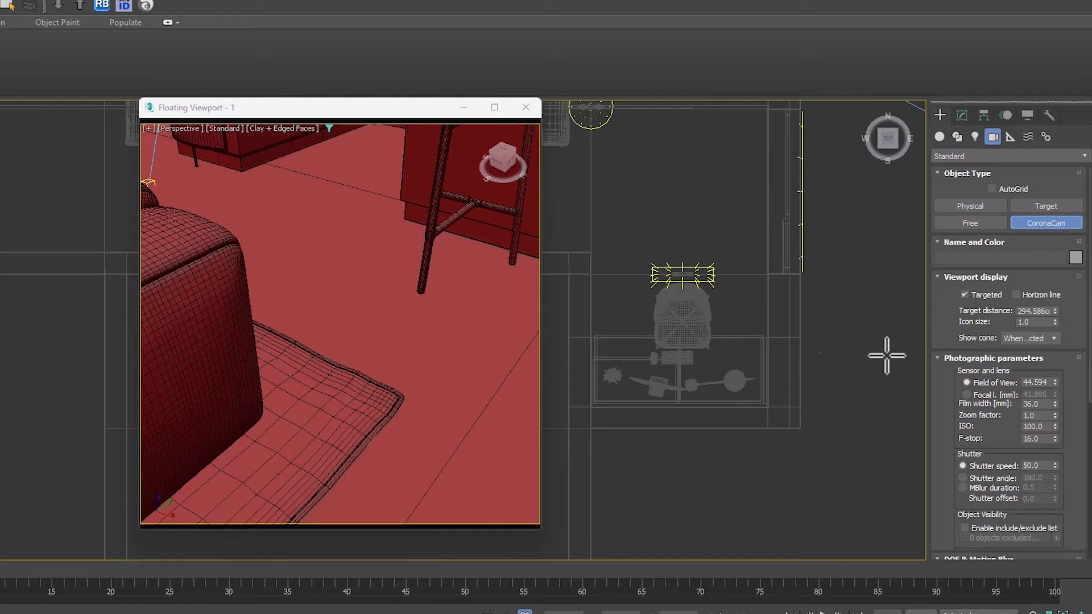
drag(764, 398, 616, 211)
right_click(653, 219)
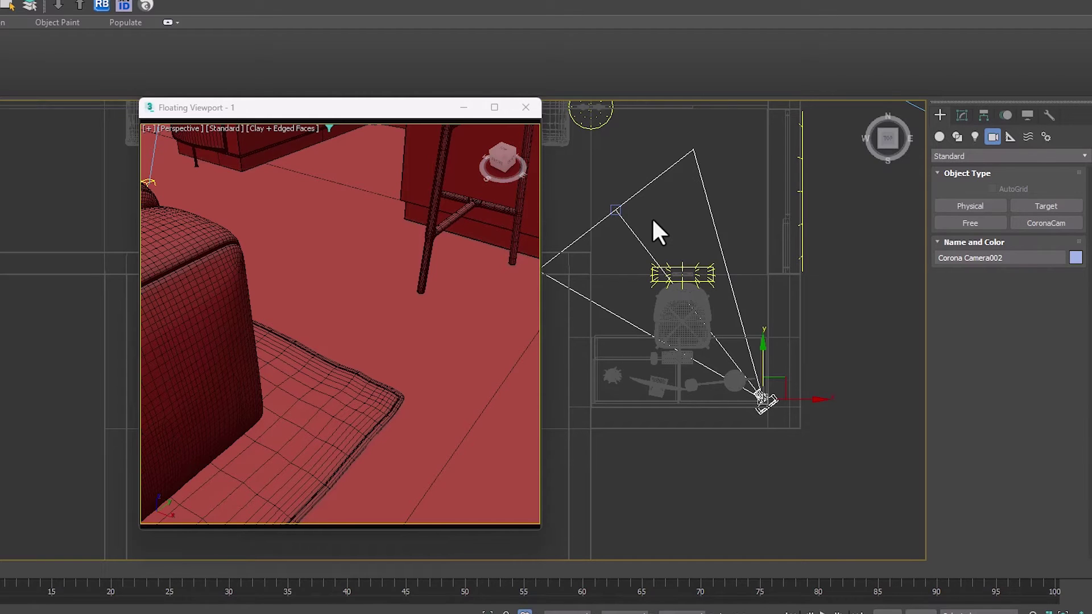
Step: Show Corona Camera002 in the floating viewport and raise the camera in Front view
click(182, 128)
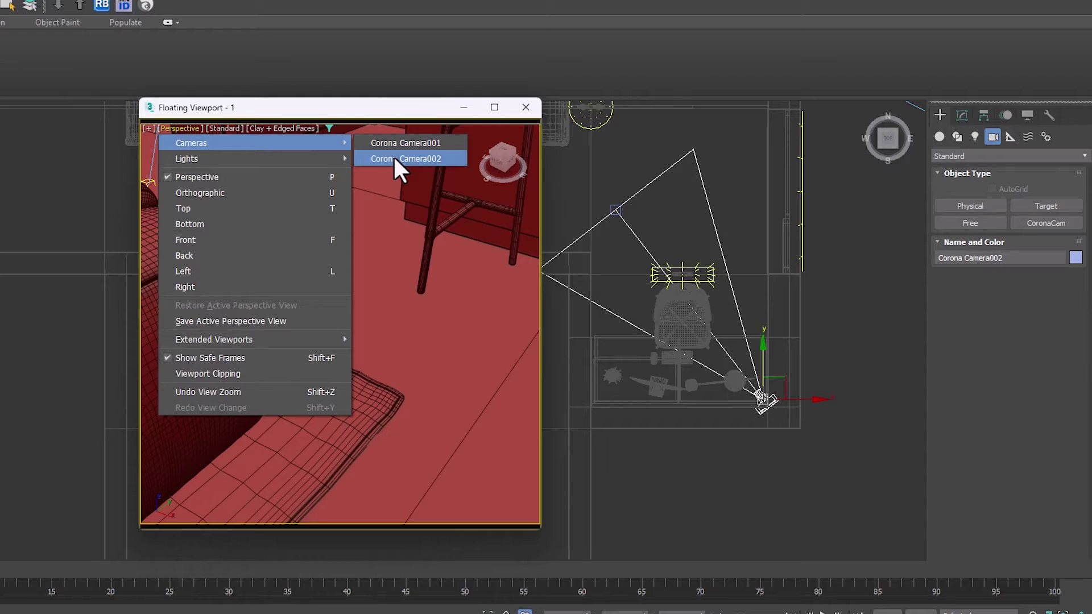
click(395, 159)
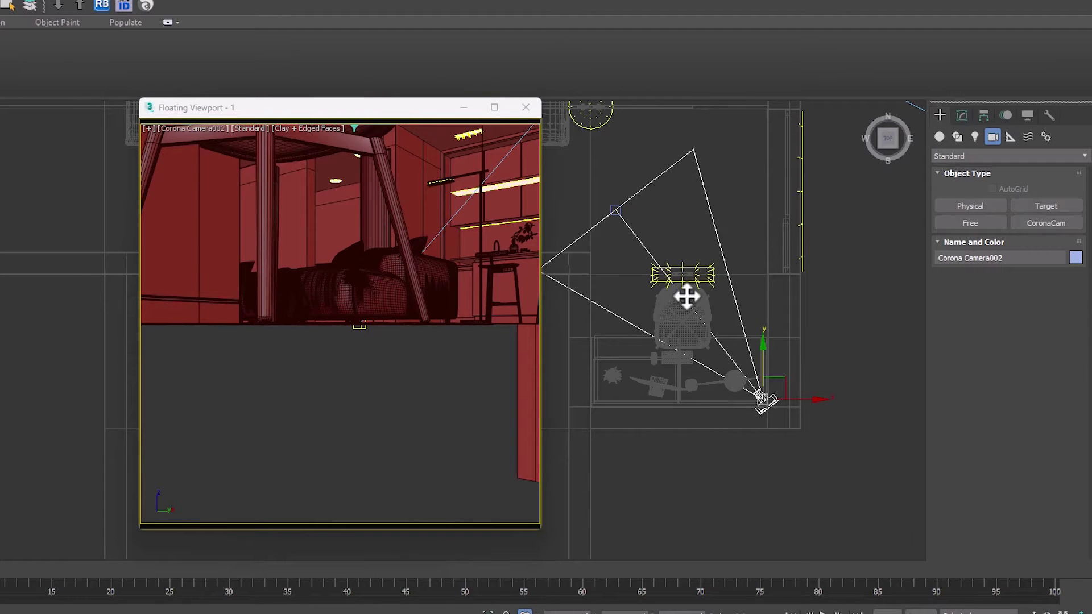
right_click(762, 333)
key(f)
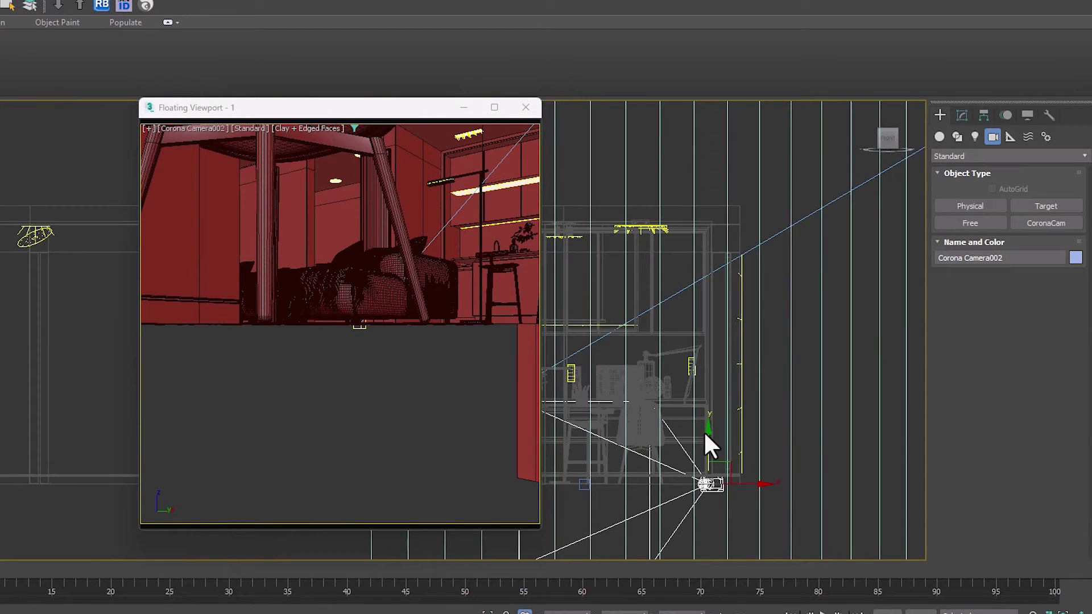
drag(716, 438, 697, 190)
Step: Raise the camera target to frame the sofa, rug and stools, then return to Top view
click(590, 488)
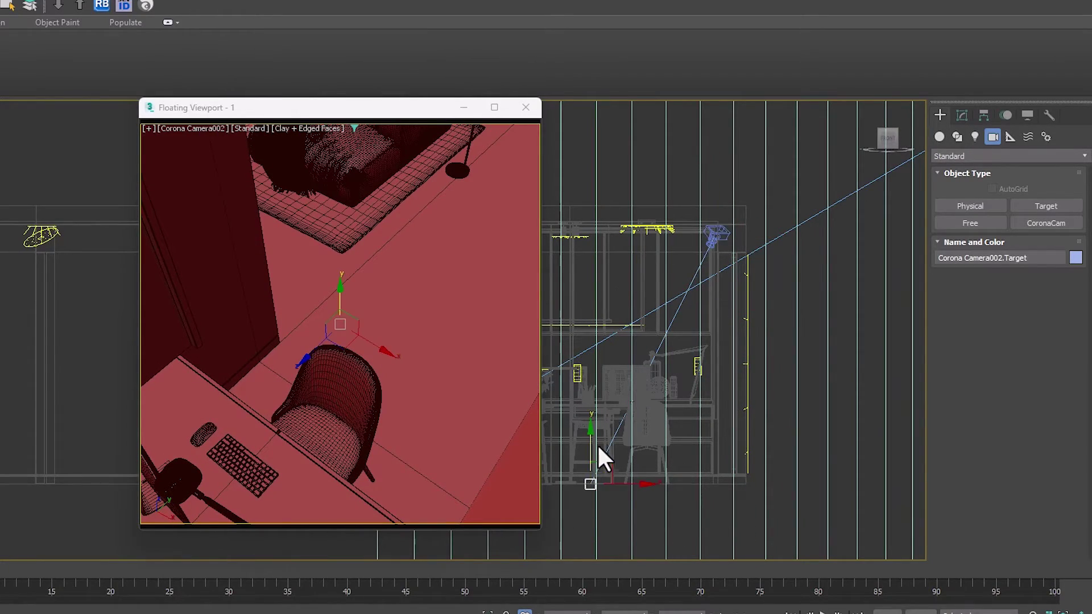
drag(592, 444, 590, 329)
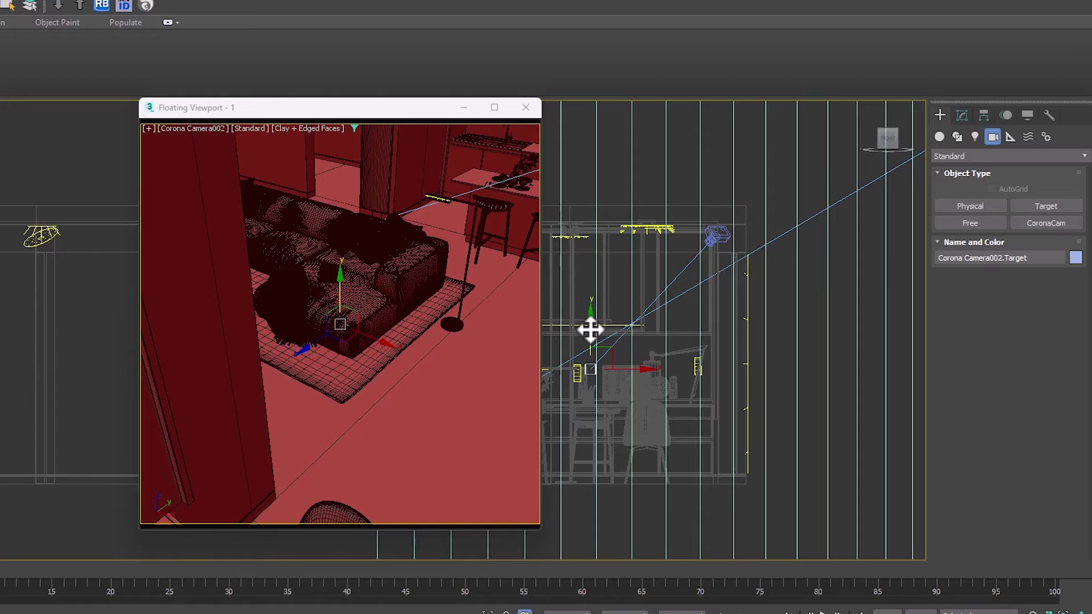
click(645, 184)
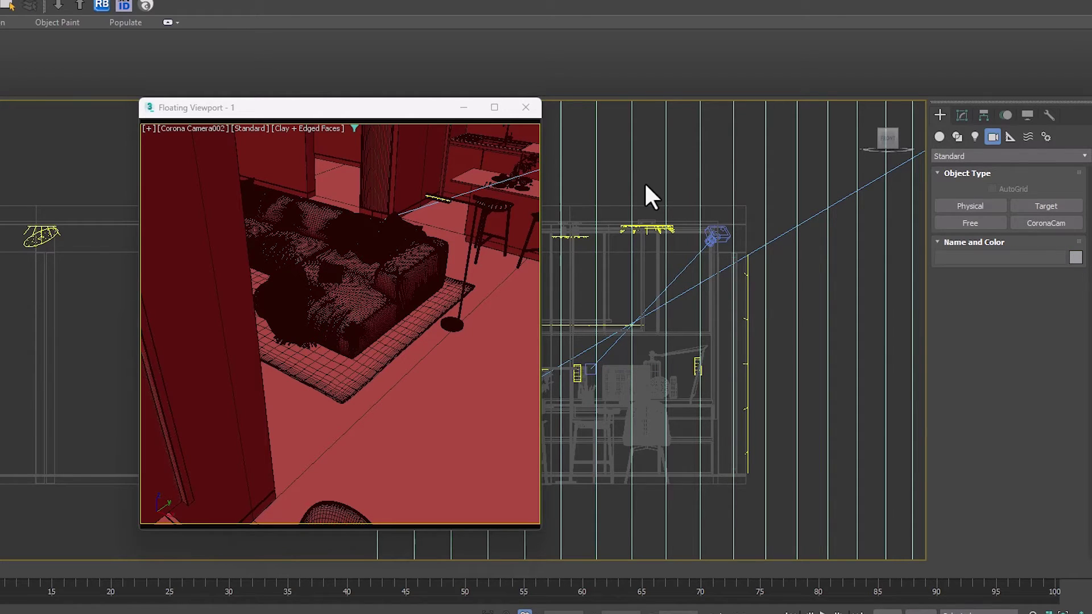
click(715, 236)
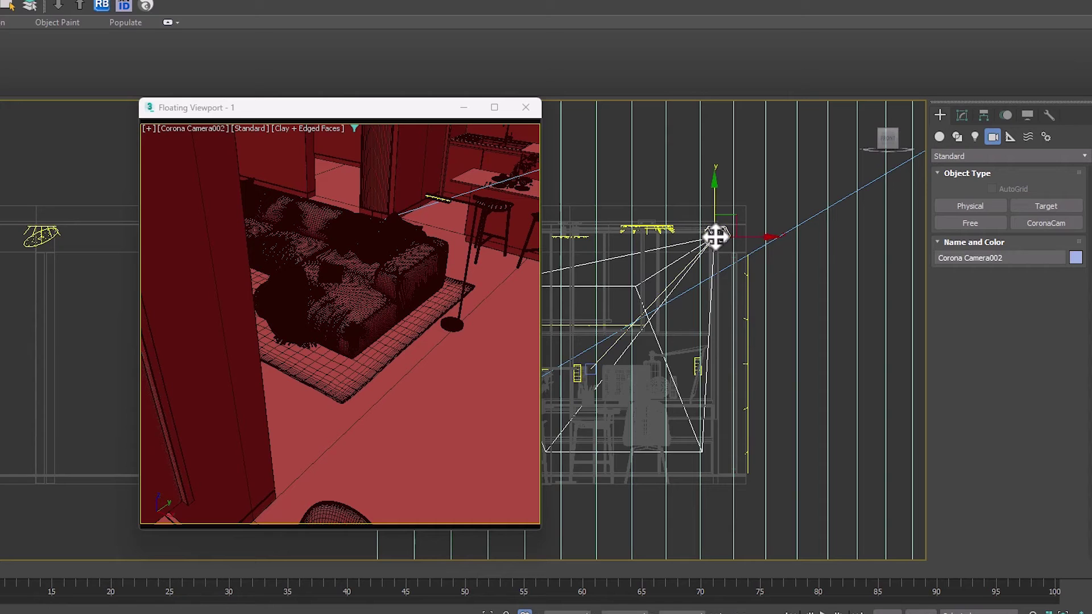
key(t)
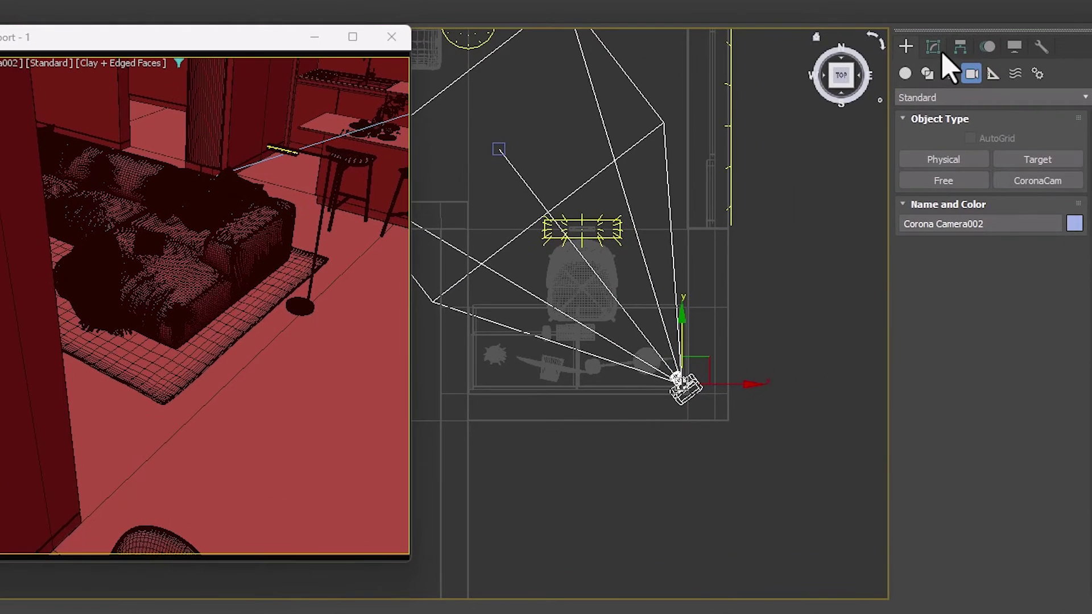
Step: Set the Projection & VR type to Fisheye, giving a 180° field of view with Circular cropping
click(962, 115)
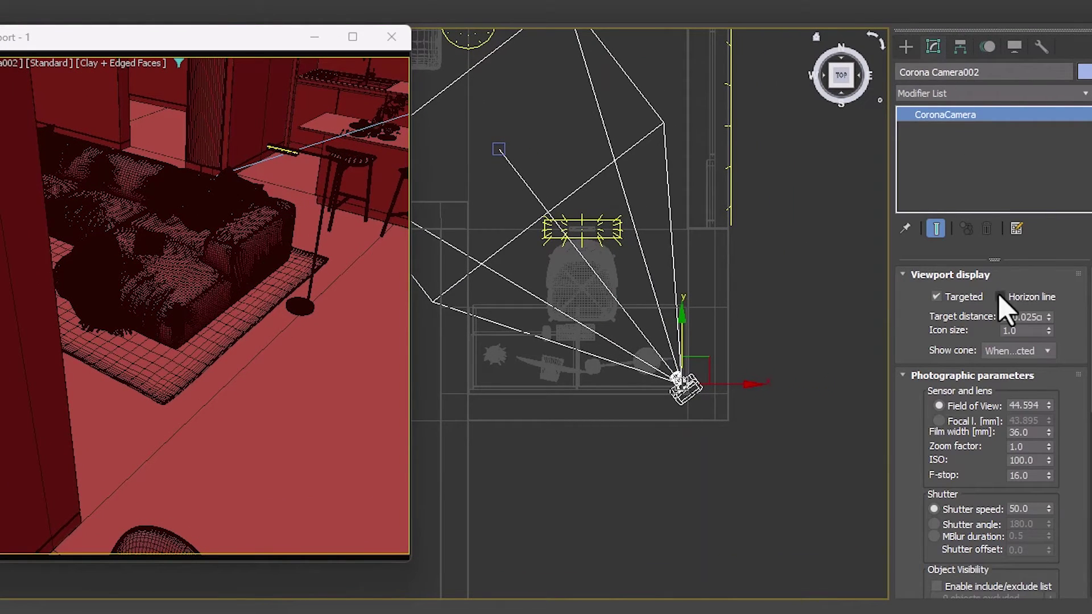
drag(1063, 509, 1046, 147)
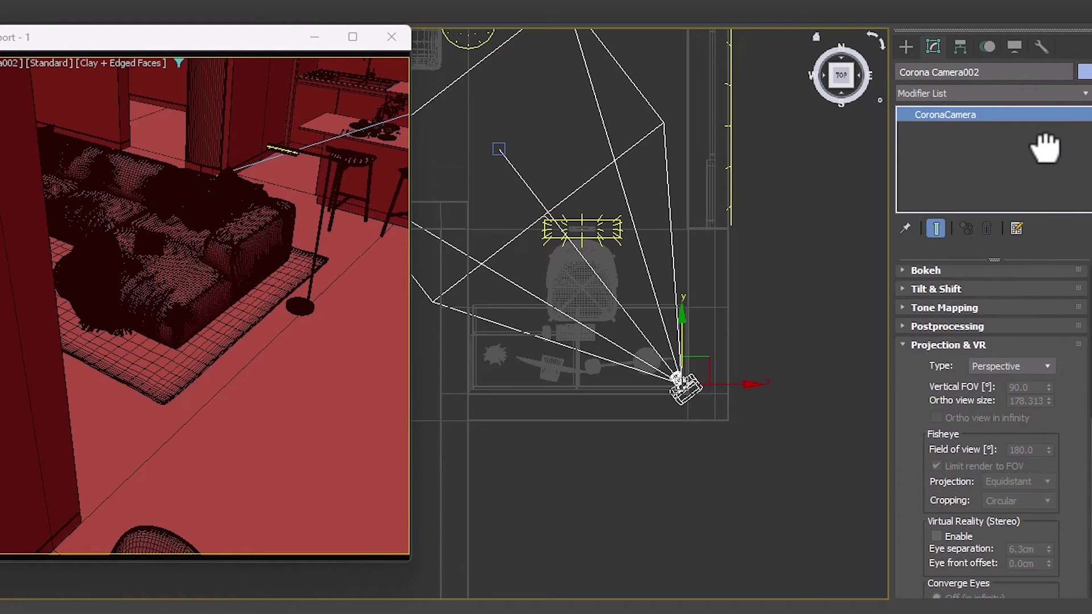
click(1009, 368)
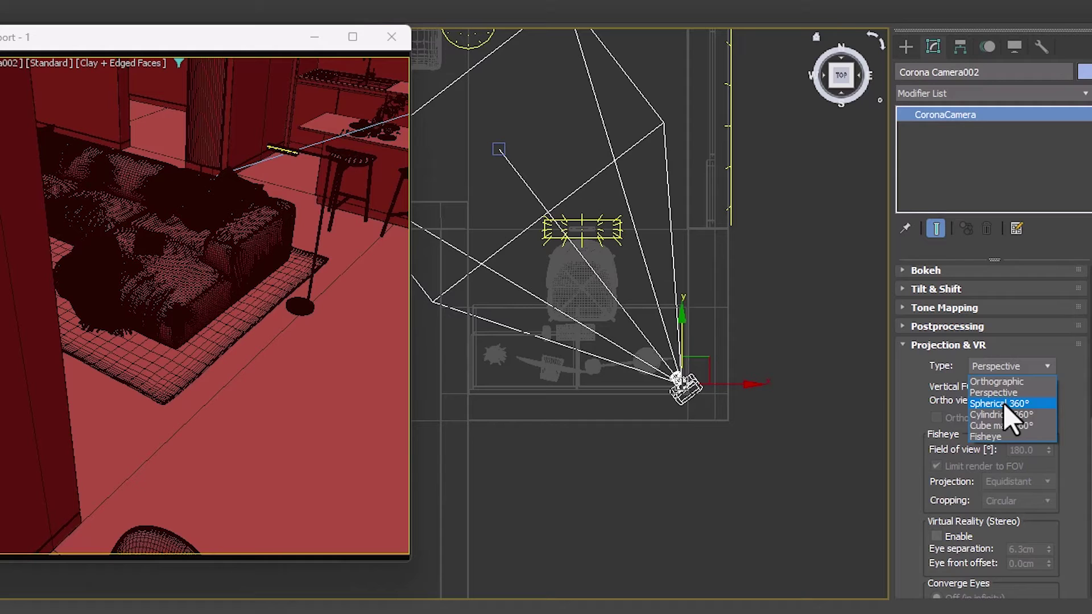
click(1004, 436)
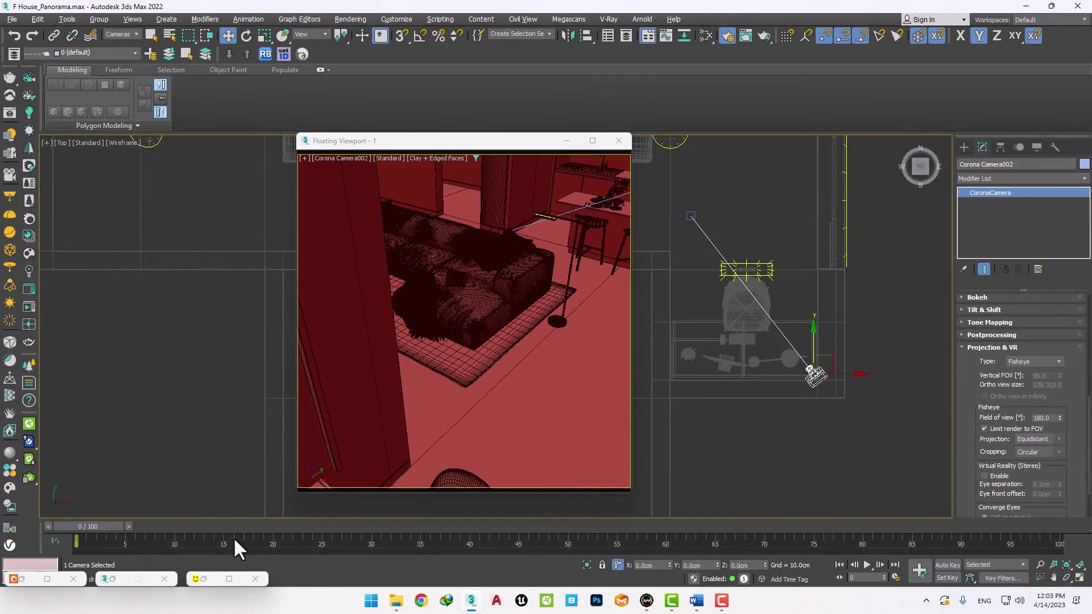
Step: Restore the Corona frame buffer and render a circular 180° fisheye view through Corona Camera002
click(205, 579)
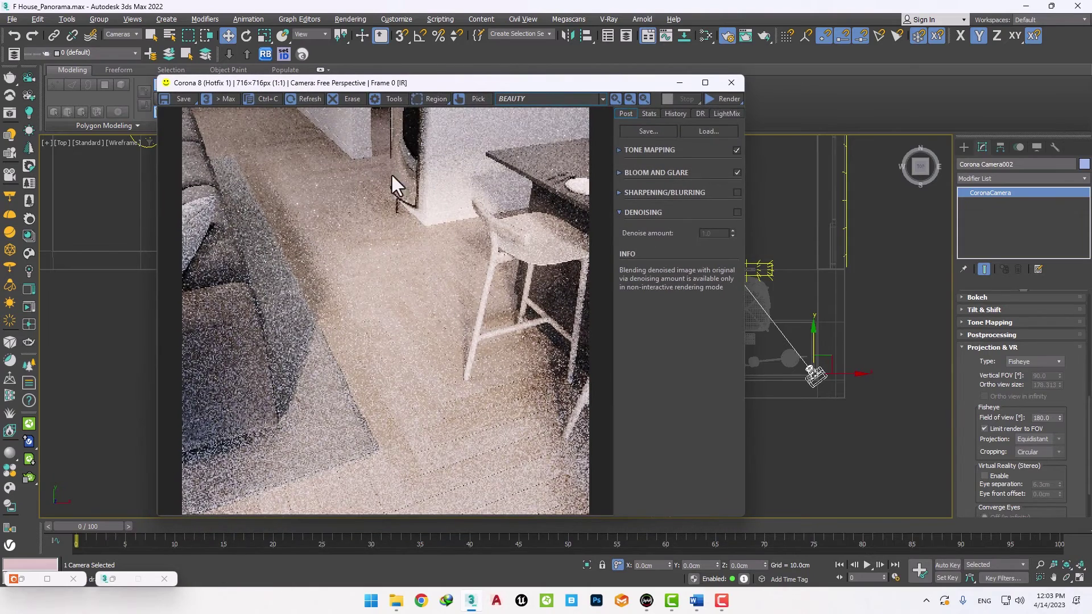
drag(438, 84, 465, 78)
click(760, 84)
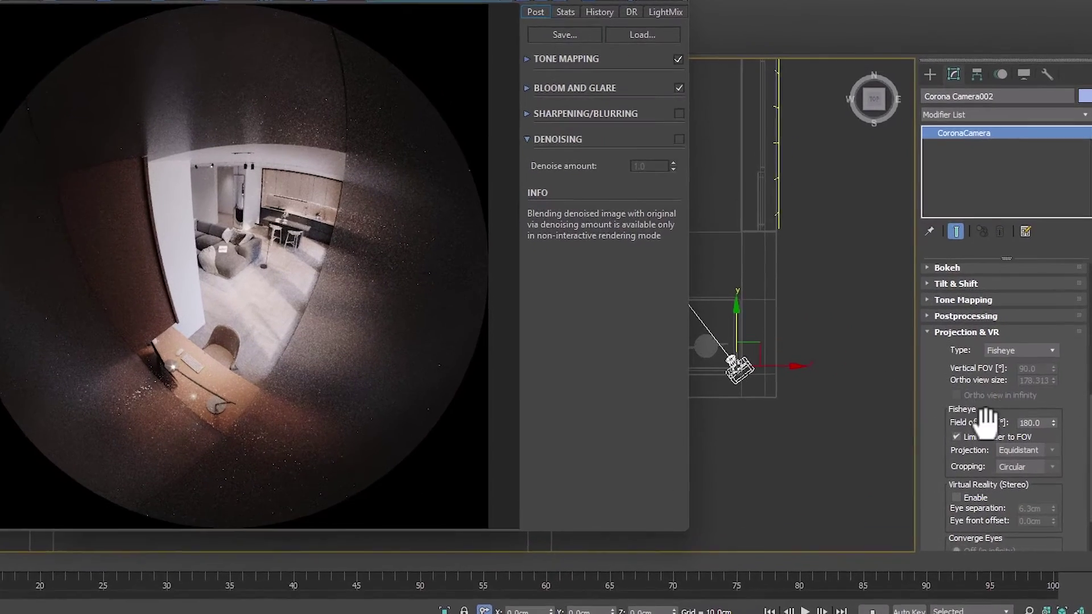
Step: Change the fisheye Cropping option from Circular to Fullframe
scroll(1067, 472, down, 1)
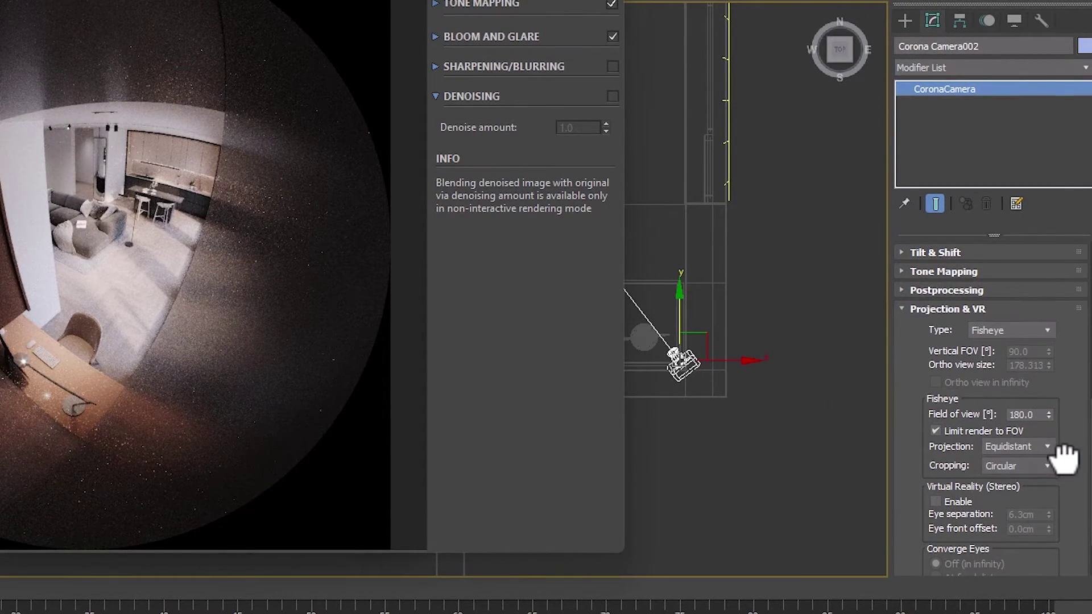
click(1030, 469)
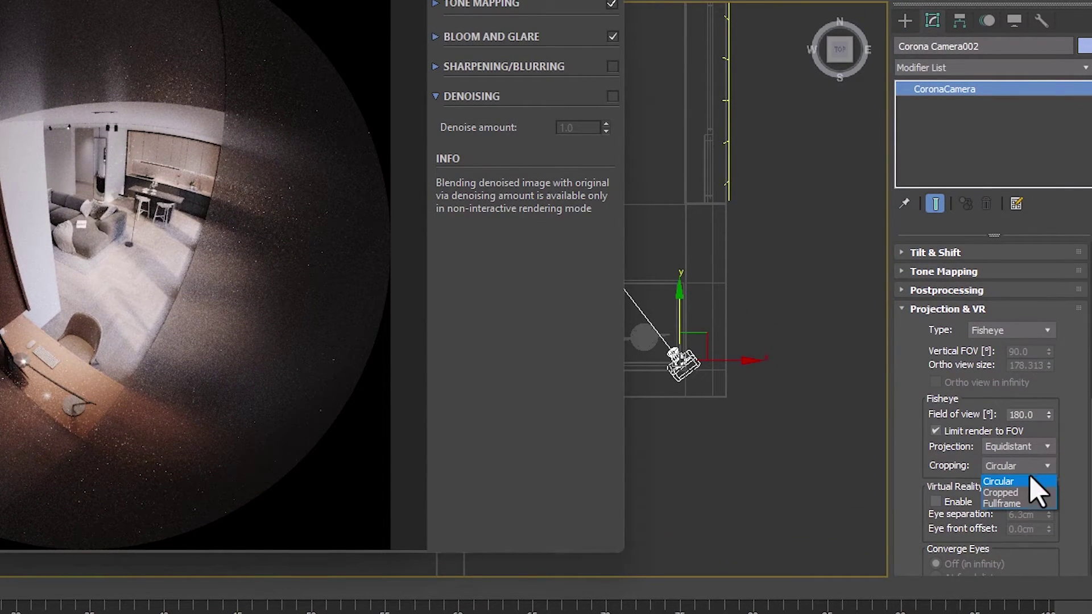
click(1018, 504)
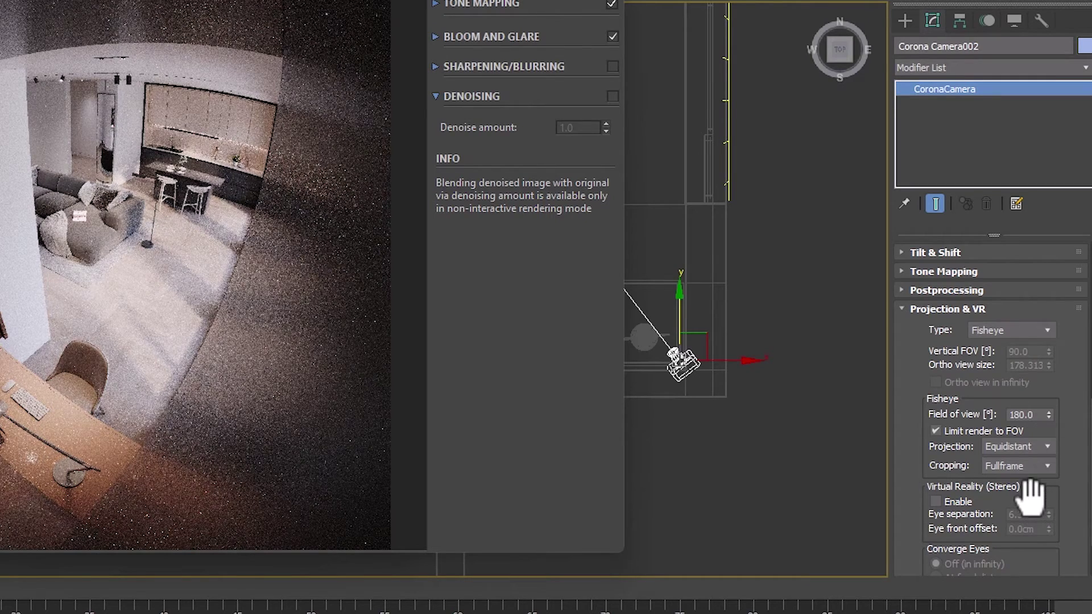
Step: Try fisheye field of view values of 150° and 220°, then settle on 200°
click(1033, 414)
double_click(1033, 415)
text(150)
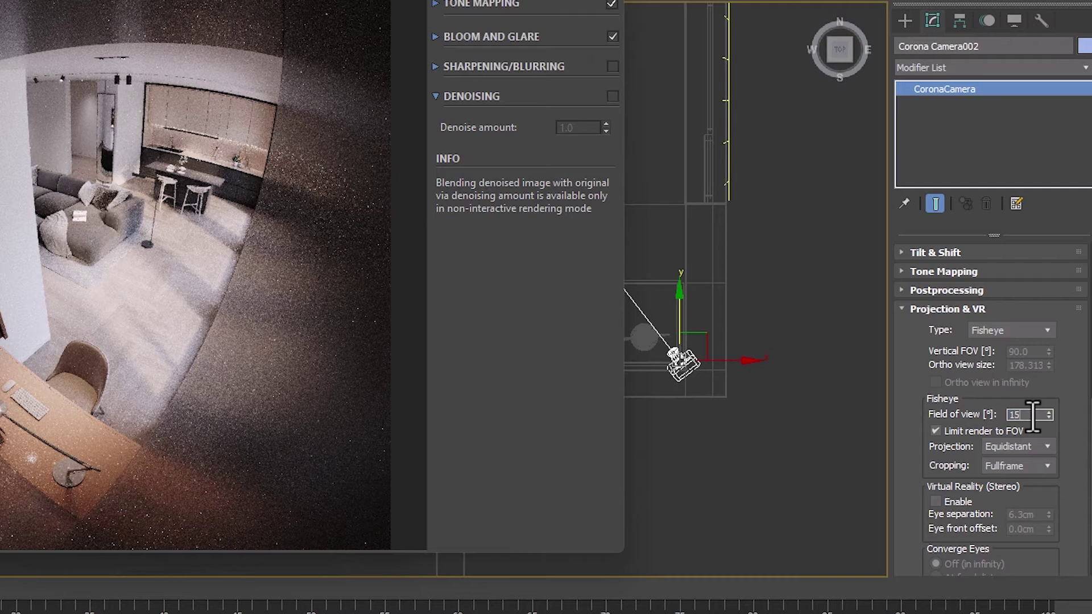
key(Return)
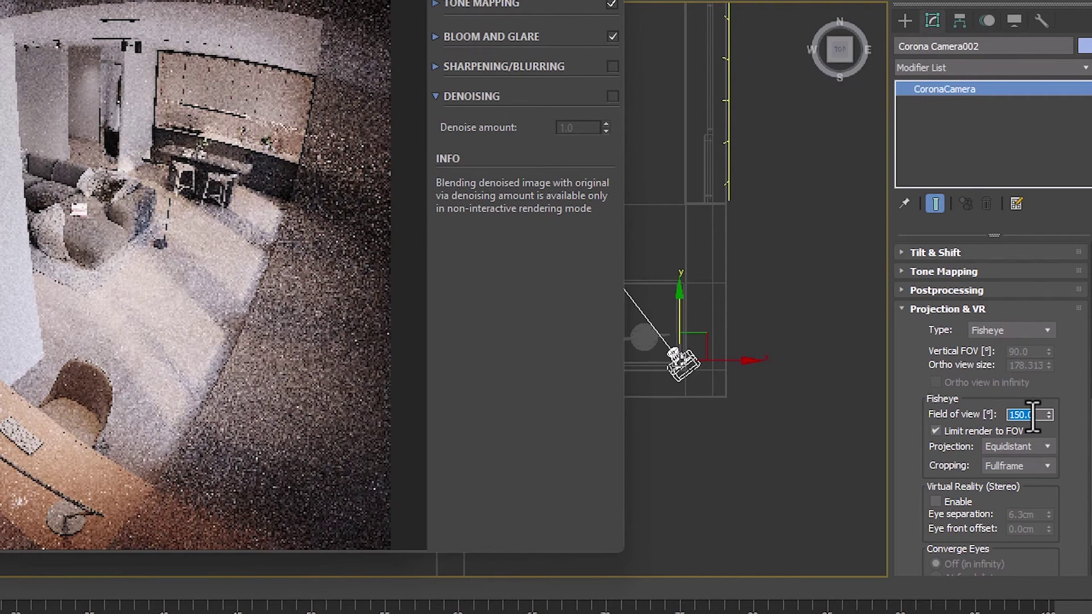
text(220)
key(Return)
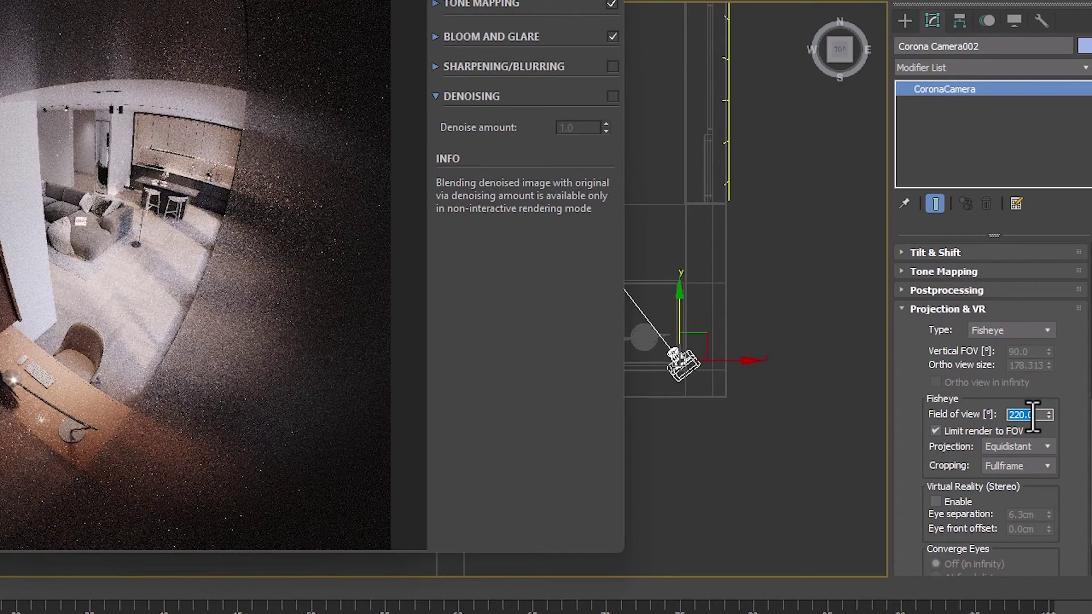
text(200)
key(Return)
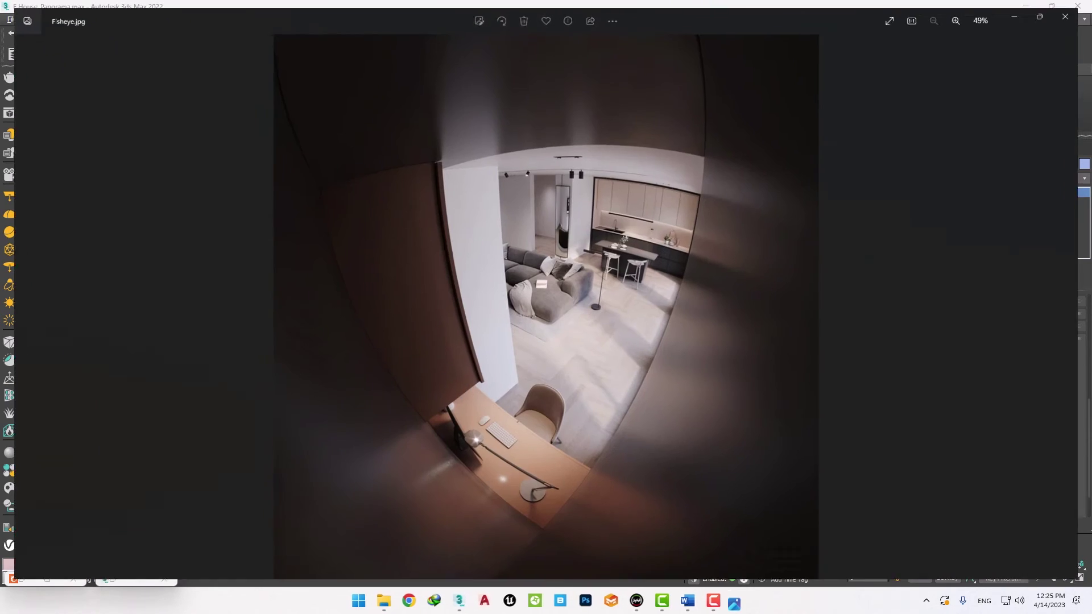
Step: Switch Photos to full screen to view the 200° fullframe Fisheye.jpg render
click(898, 13)
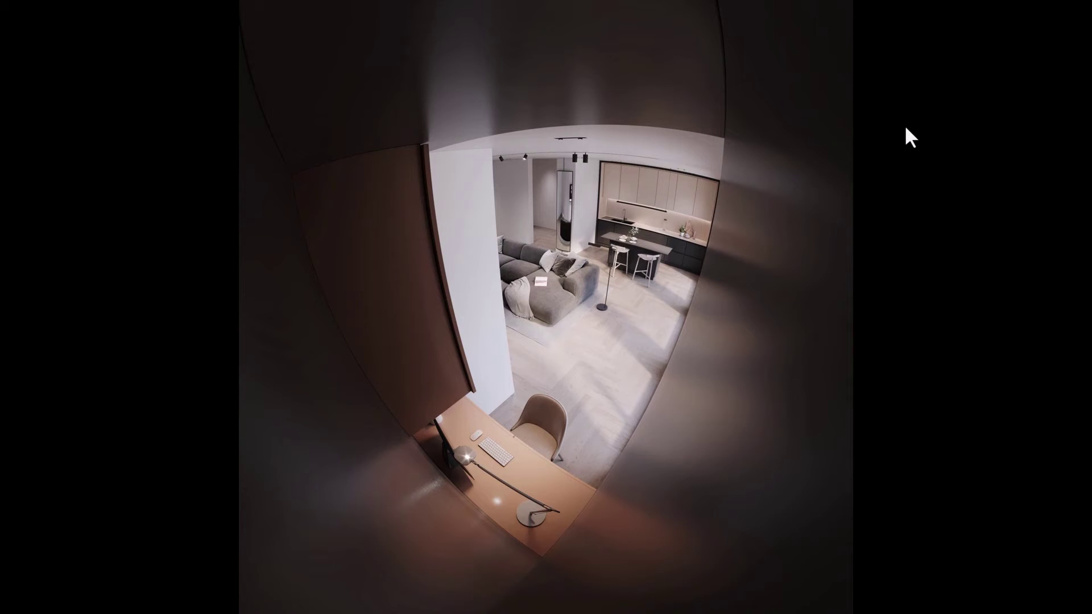